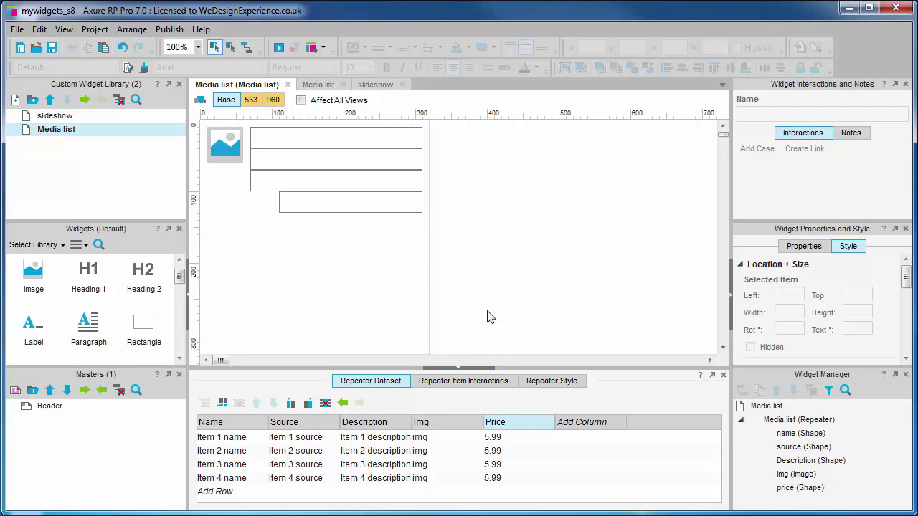
- Select the action setting name's text to [[Item.Name]] under OnItemLoad Case 1
{"action": "left_click", "coordinate": [470, 382]}
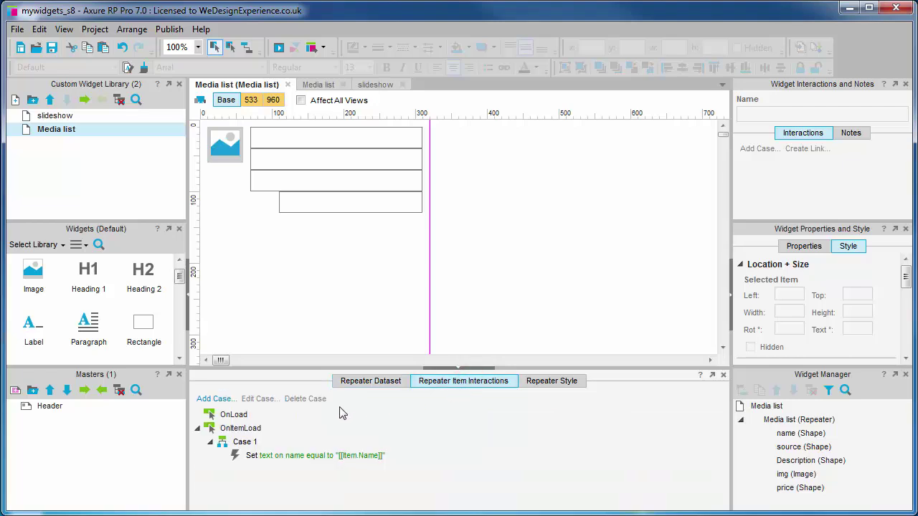
{"action": "left_click", "coordinate": [285, 441]}
{"action": "left_click", "coordinate": [290, 455]}
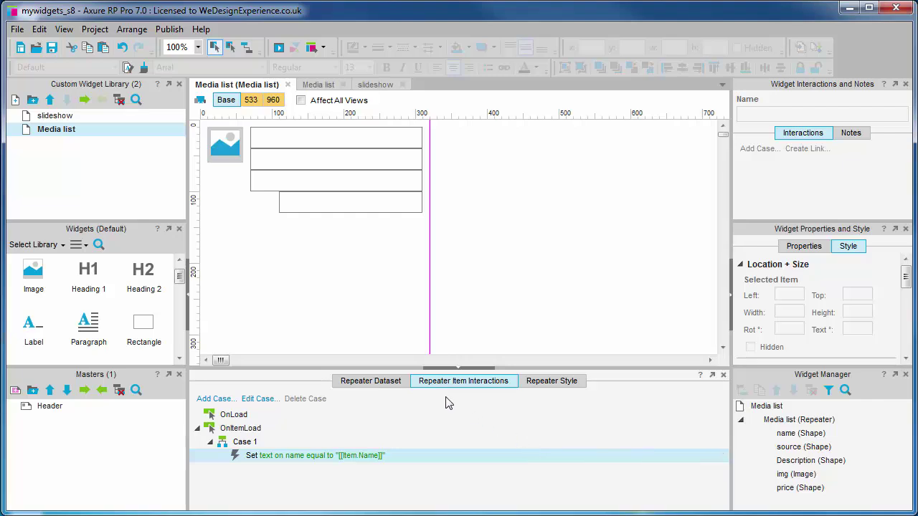
{"action": "left_click", "coordinate": [400, 380]}
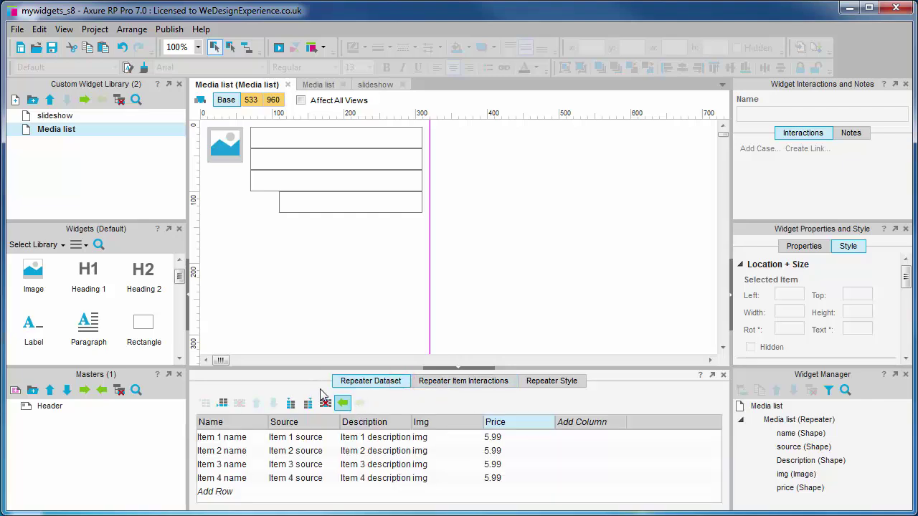
{"action": "left_click", "coordinate": [451, 381]}
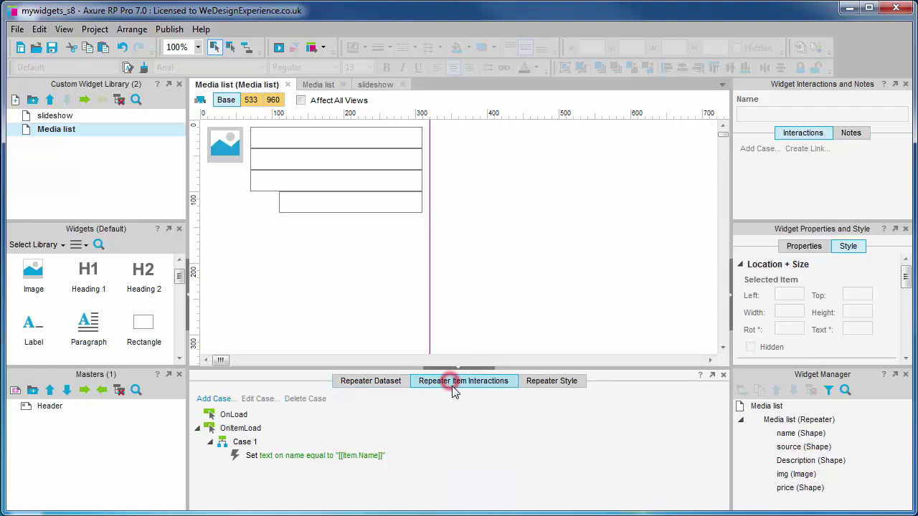
{"action": "left_click", "coordinate": [285, 445]}
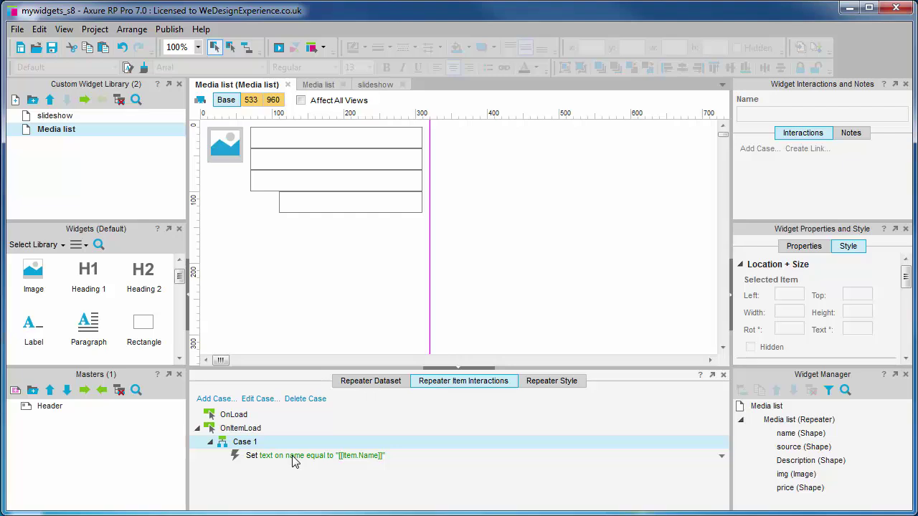
{"action": "left_click", "coordinate": [292, 459]}
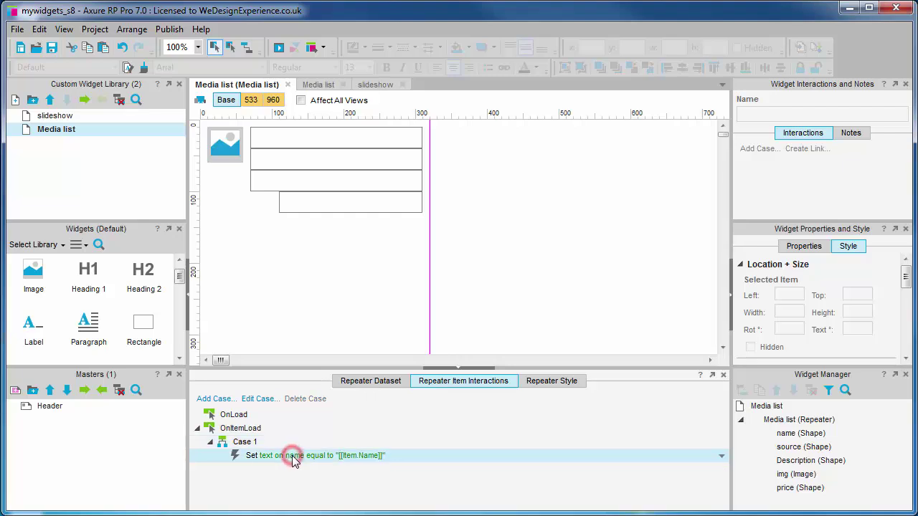
- Paste a copy of the name text action into Case 1
{"action": "right_click", "coordinate": [291, 455]}
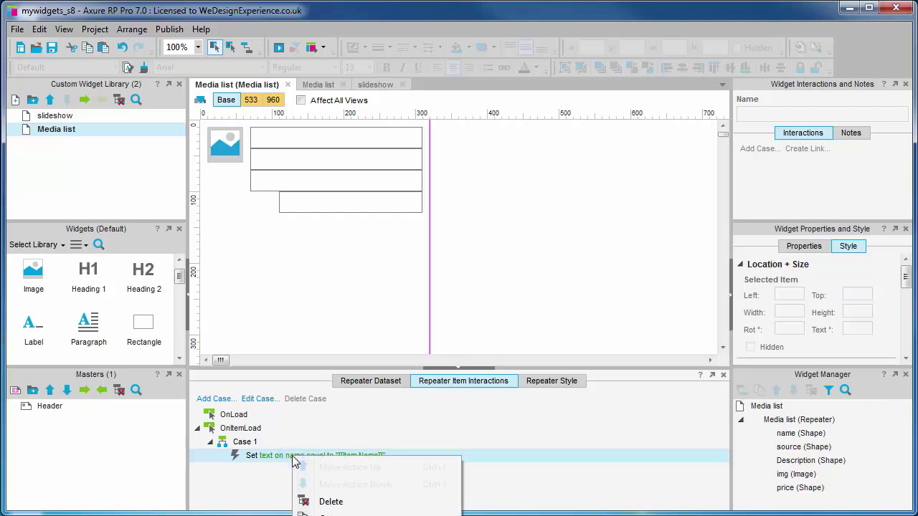
{"action": "key", "text": "Escape"}
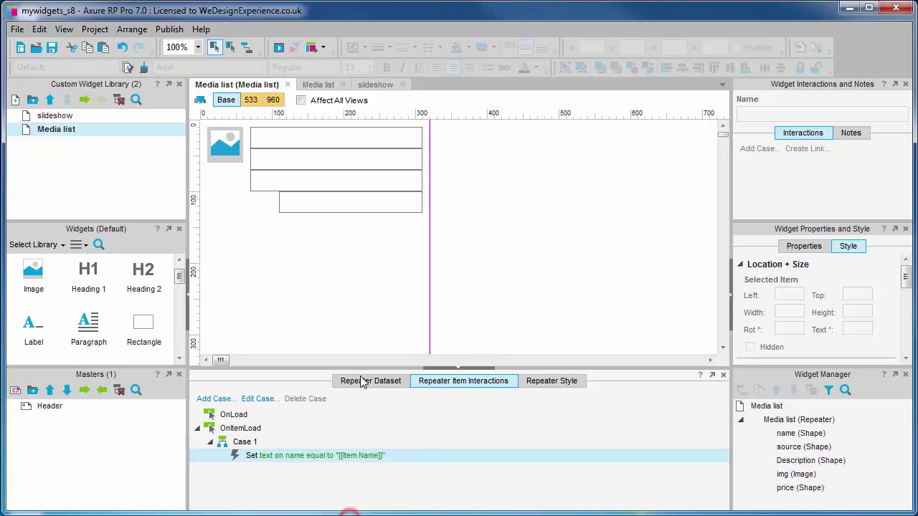
{"action": "left_click_drag", "start_coordinate": [361, 366], "coordinate": [361, 355]}
{"action": "right_click", "coordinate": [332, 428]}
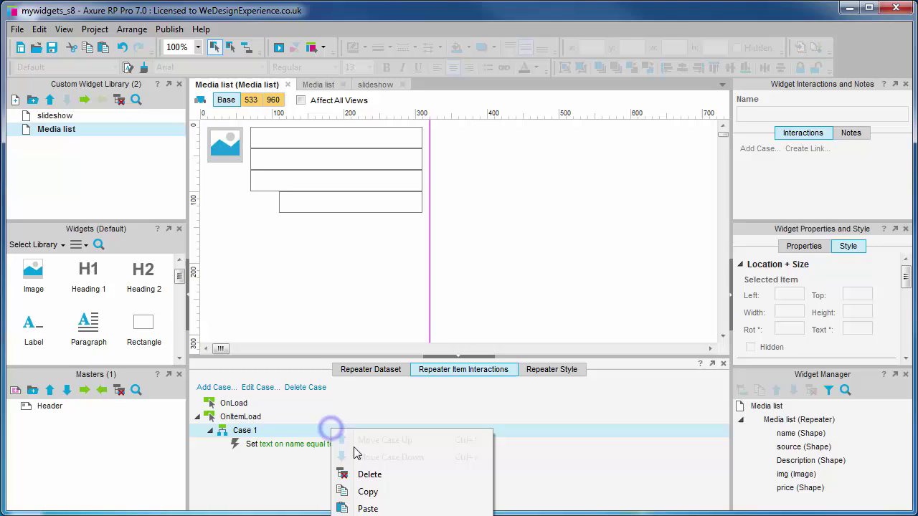
{"action": "left_click", "coordinate": [369, 508]}
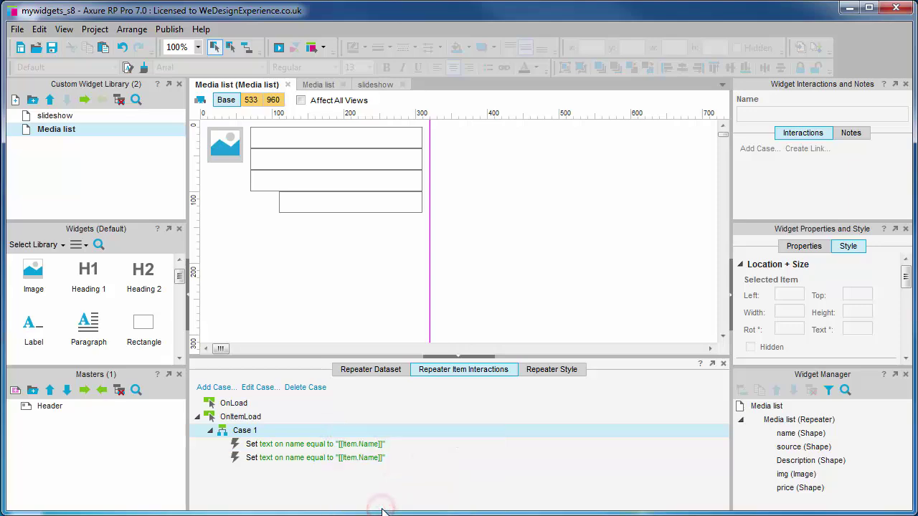
- Retarget the duplicated action from the name shape to source and open its text value
{"action": "double_click", "coordinate": [360, 461]}
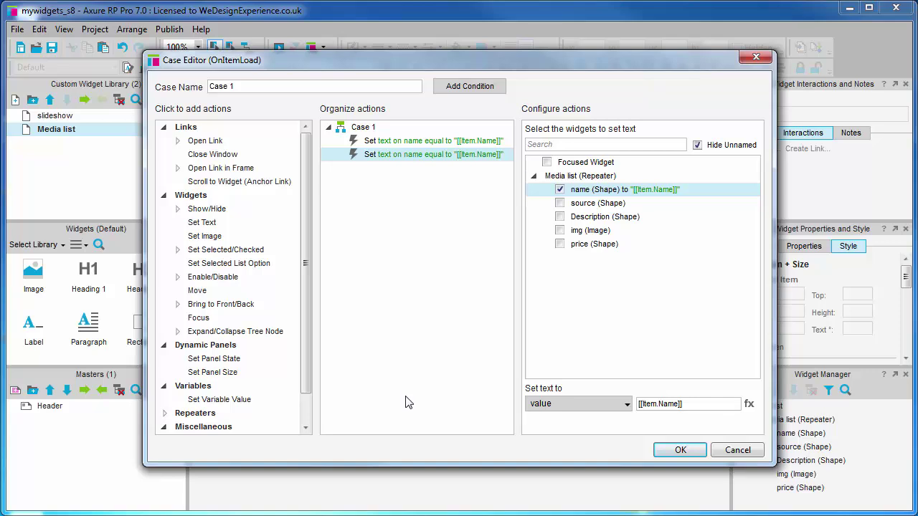
{"action": "left_click", "coordinate": [560, 190]}
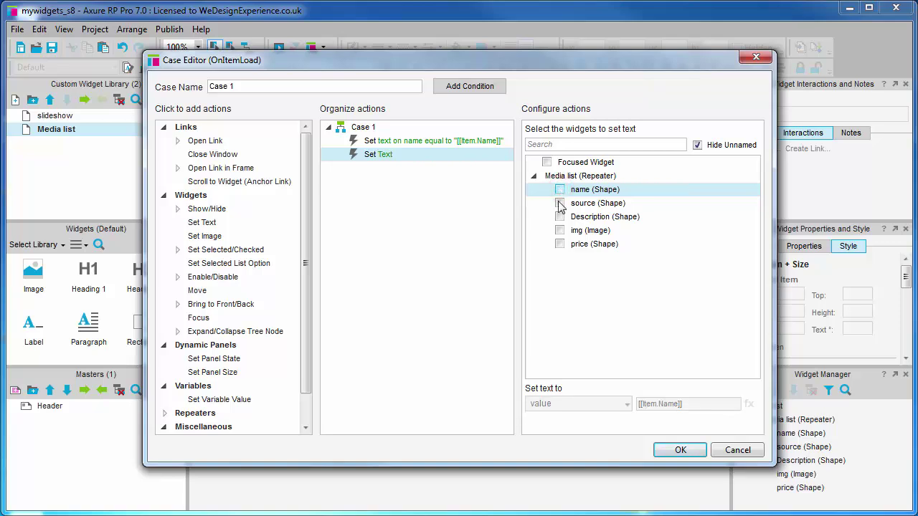
{"action": "left_click", "coordinate": [560, 204]}
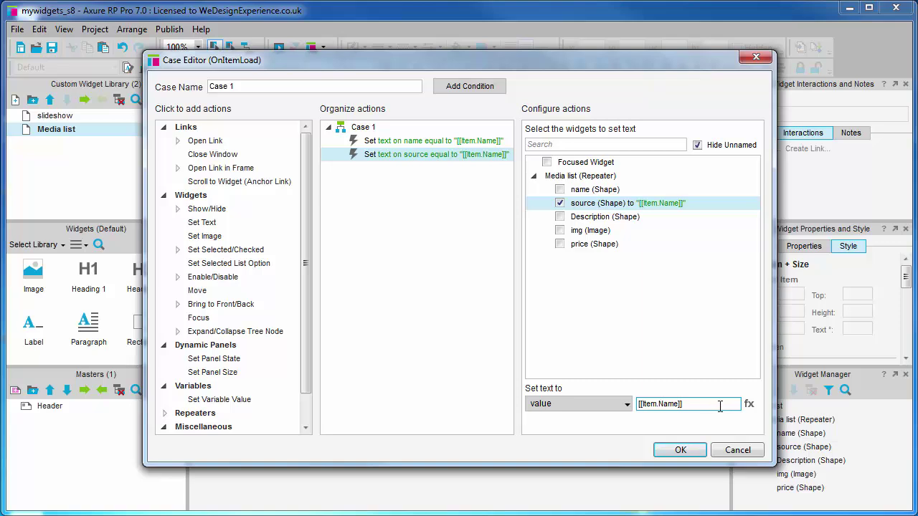
{"action": "left_click", "coordinate": [749, 404]}
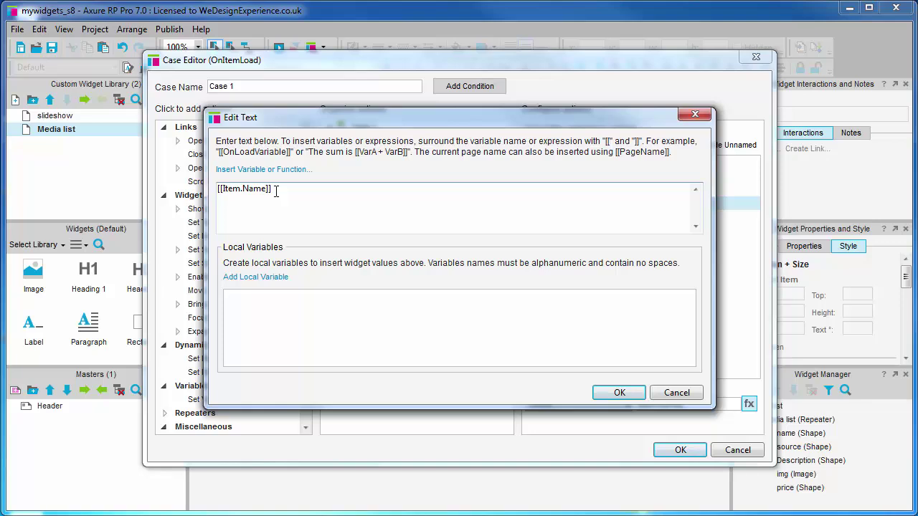
- Replace the [[Item.Name]] value with the [[Item.Source]] dataset variable
{"action": "double_click", "coordinate": [276, 190]}
{"action": "key", "text": "BackSpace"}
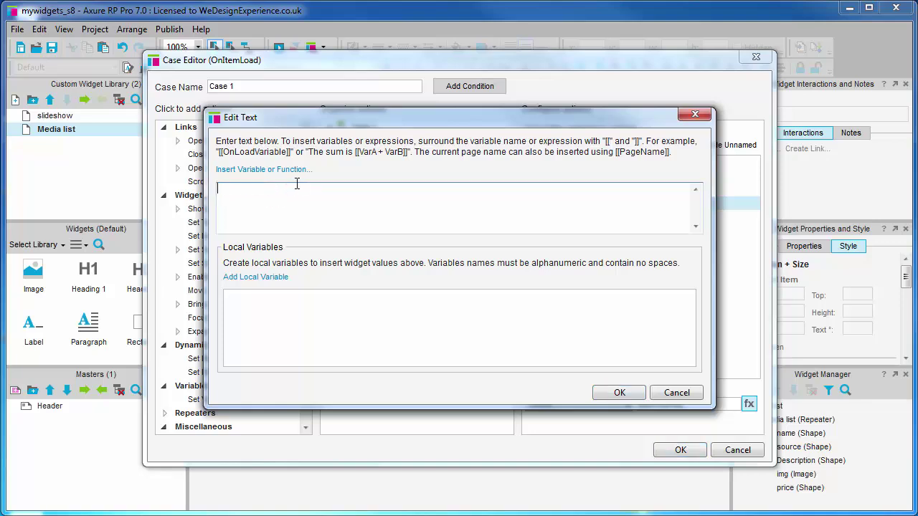
{"action": "left_click", "coordinate": [290, 171]}
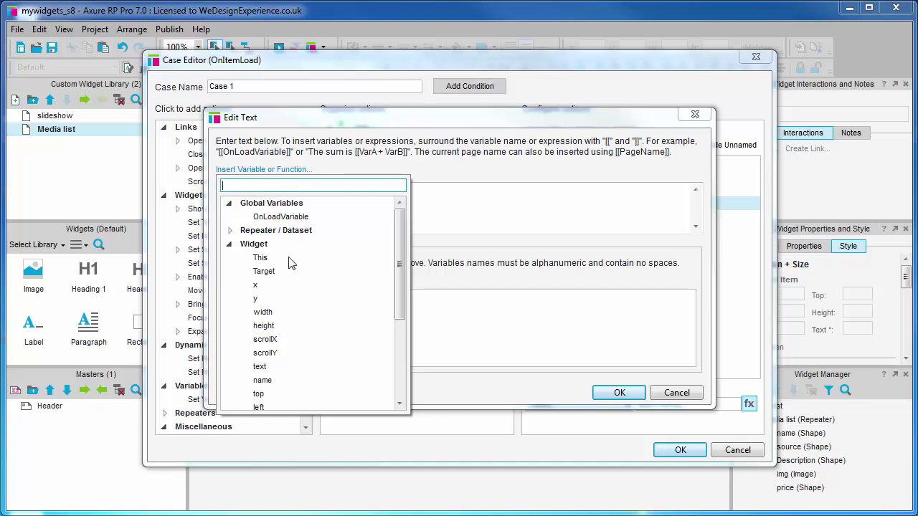
{"action": "left_click", "coordinate": [230, 230]}
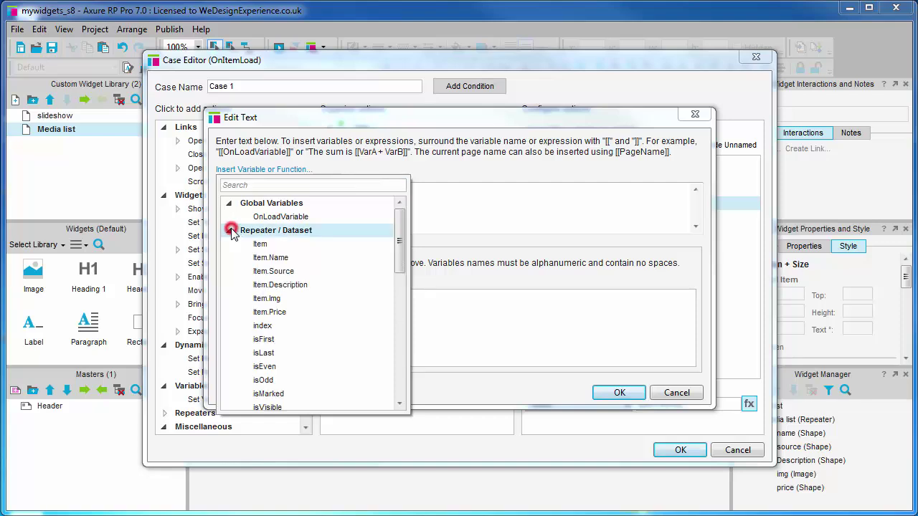
{"action": "left_click", "coordinate": [288, 271]}
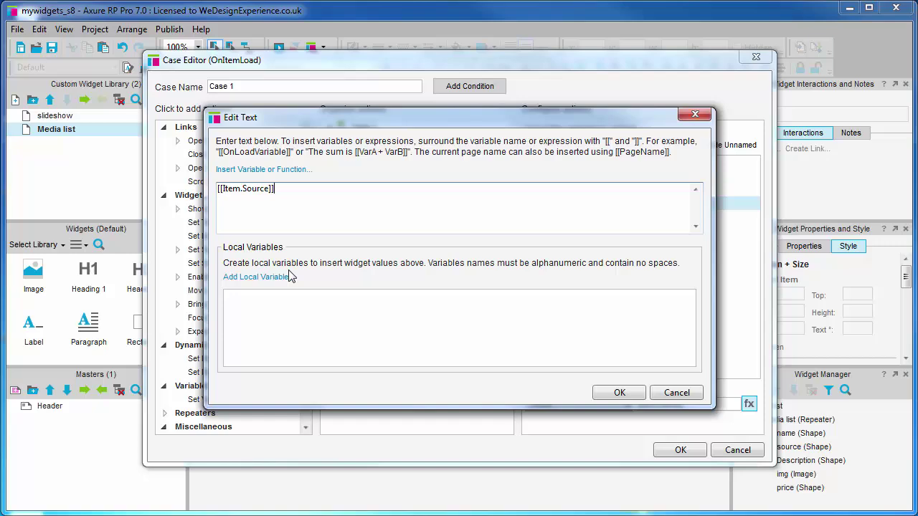
{"action": "left_click", "coordinate": [615, 393]}
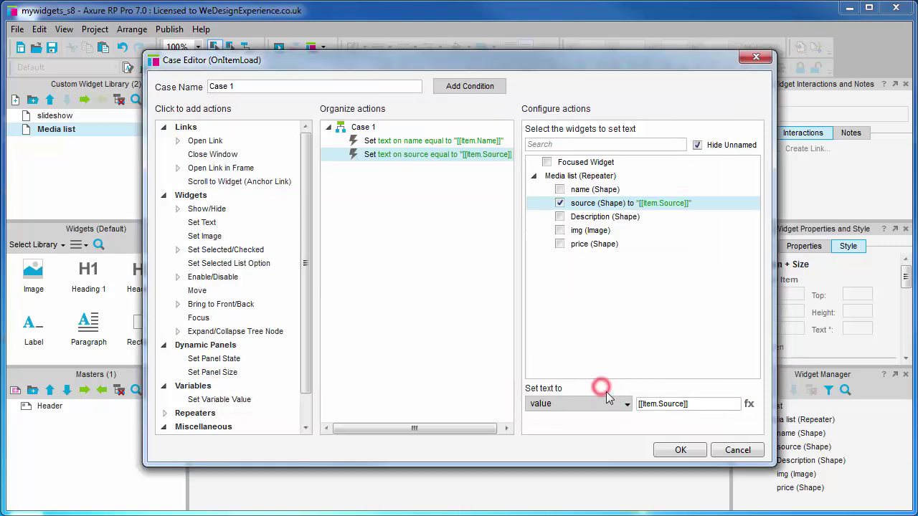
- Save the case and preview the Media list page showing item names and sources
{"action": "left_click", "coordinate": [673, 450]}
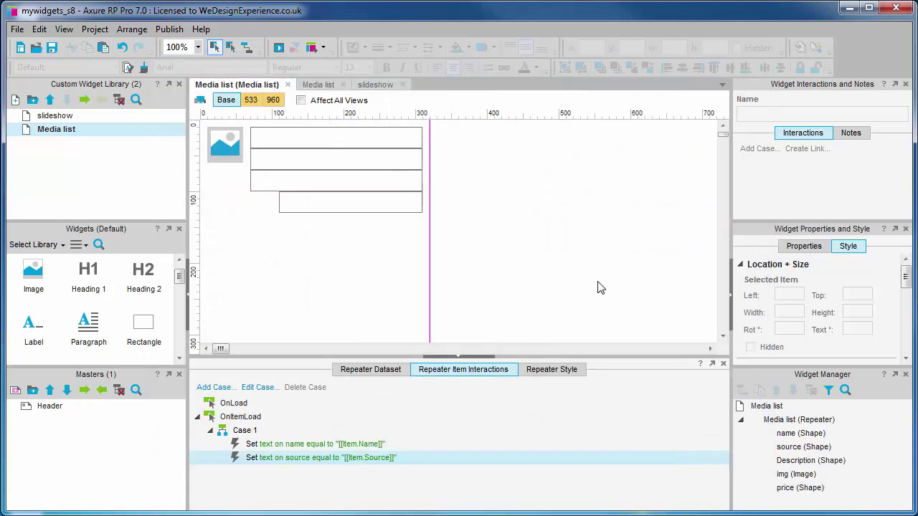
{"action": "left_click", "coordinate": [317, 84]}
{"action": "left_click", "coordinate": [365, 160]}
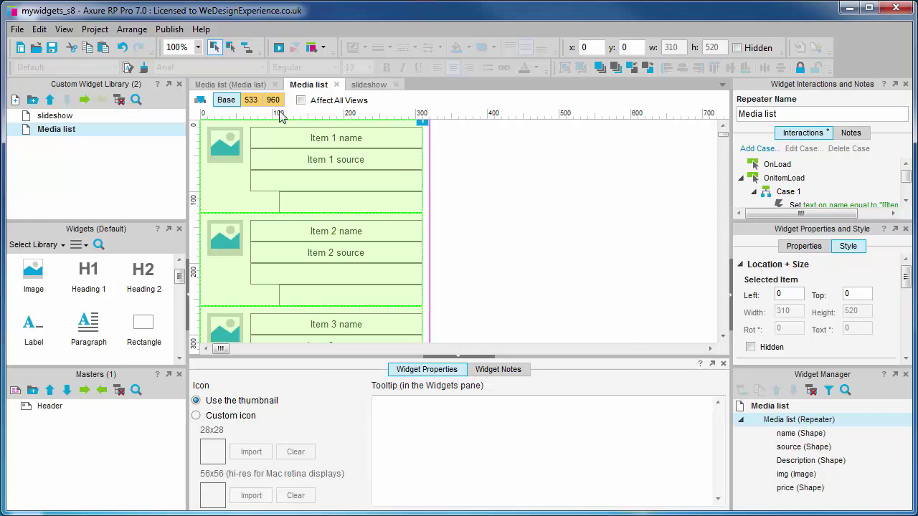
- Return to the repeater item and select the source text action
{"action": "left_click", "coordinate": [230, 85]}
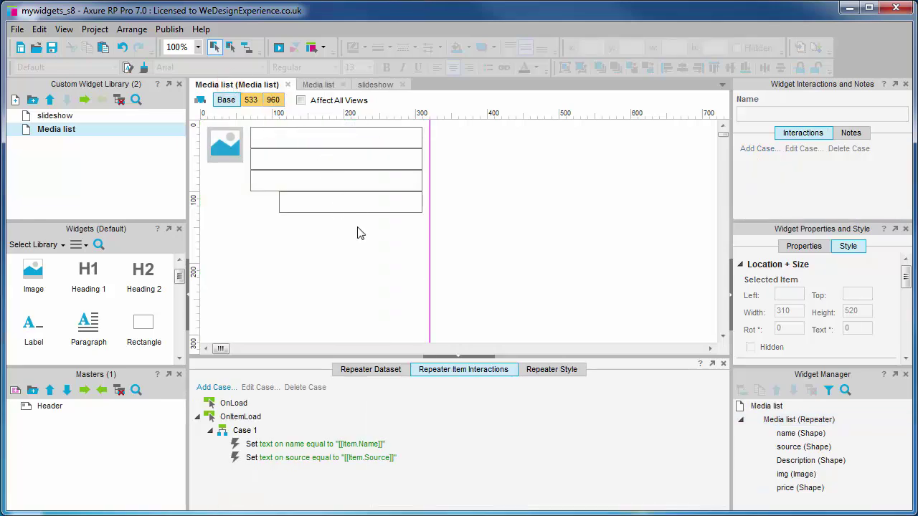
{"action": "left_click", "coordinate": [361, 159]}
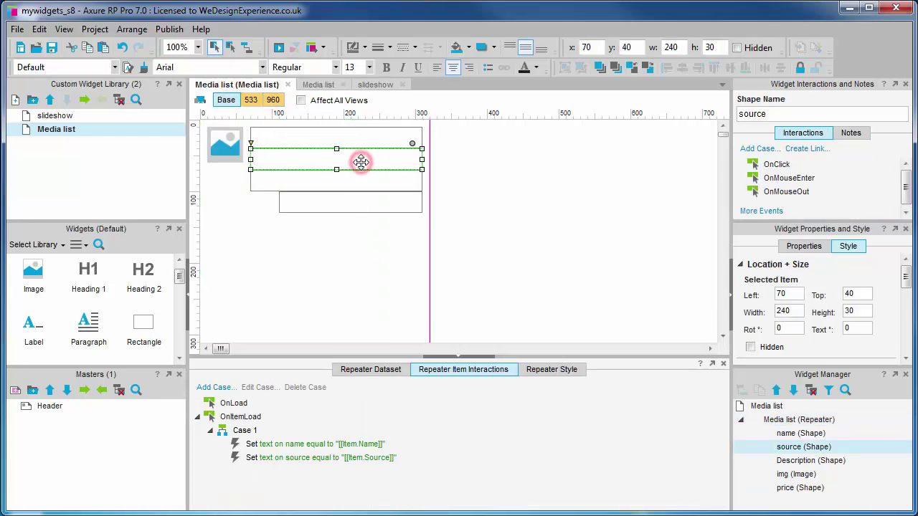
{"action": "left_click", "coordinate": [361, 182]}
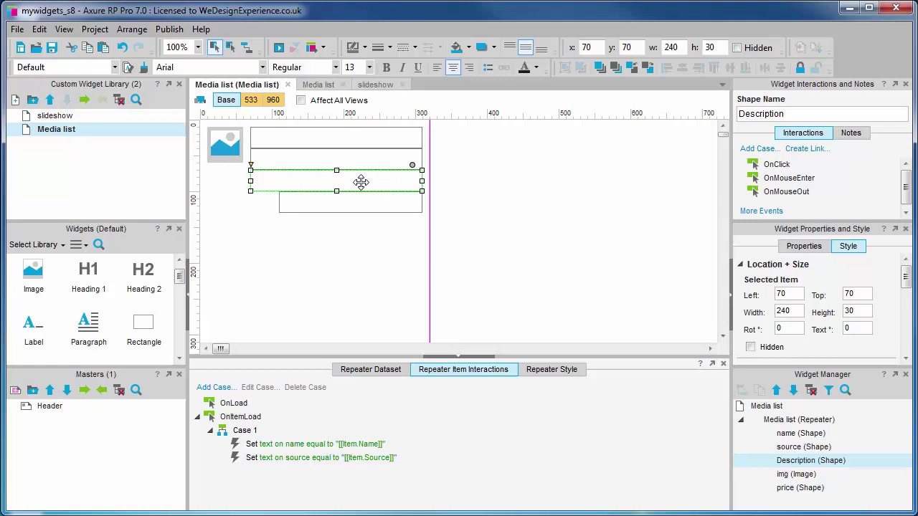
{"action": "left_click", "coordinate": [346, 463]}
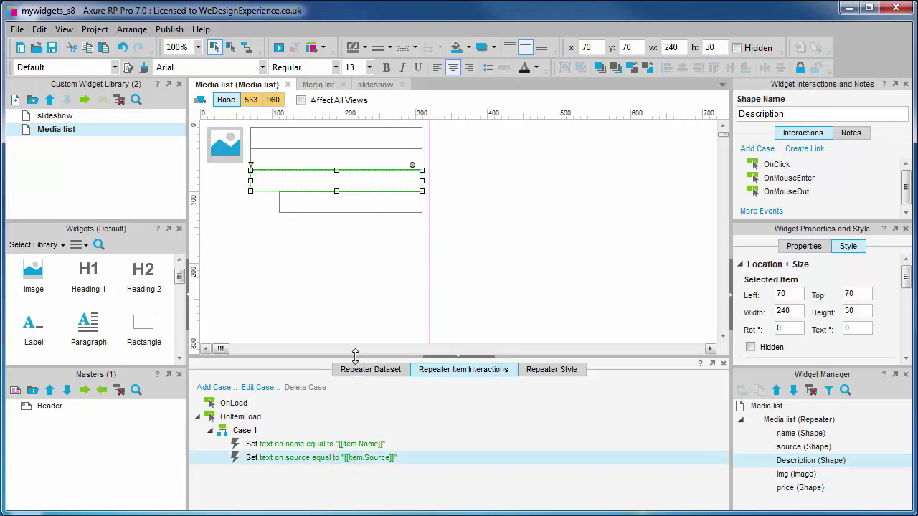
- Copy the source action and paste a duplicate into the case
{"action": "left_click_drag", "start_coordinate": [354, 357], "coordinate": [358, 313]}
{"action": "right_click", "coordinate": [360, 413]}
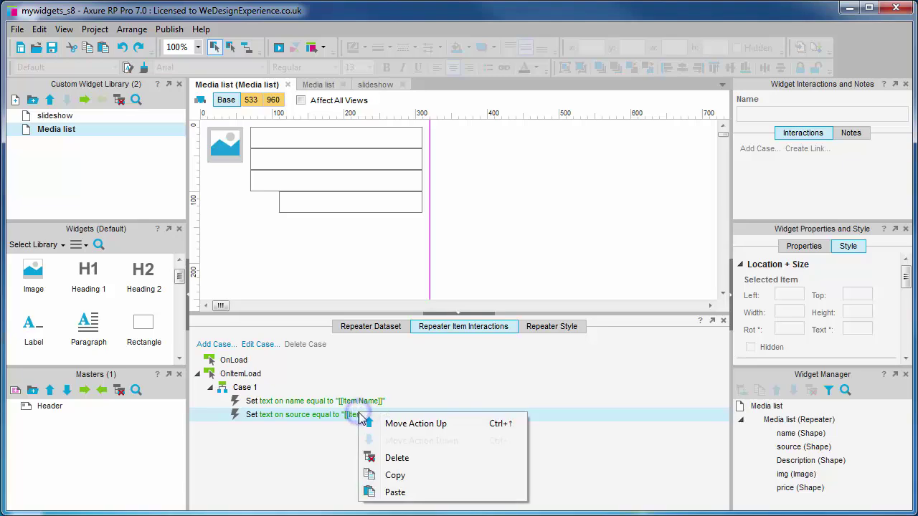
{"action": "left_click", "coordinate": [426, 475]}
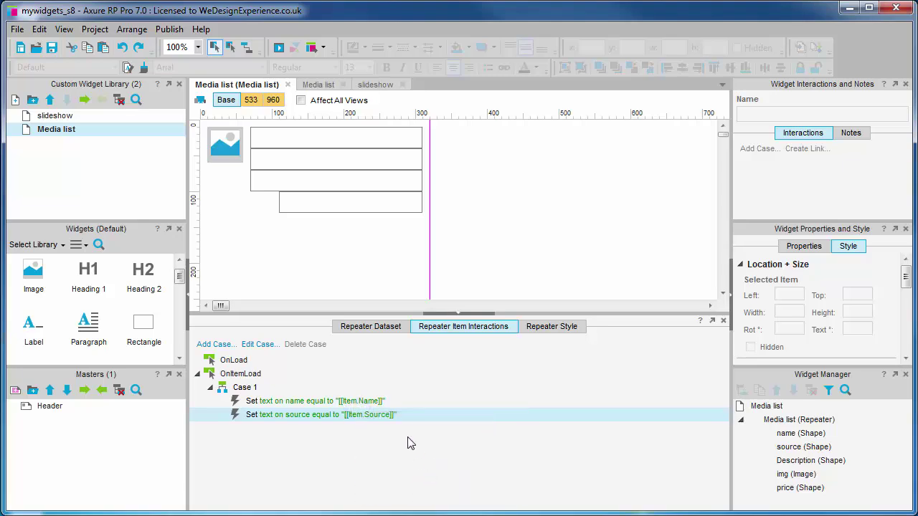
{"action": "right_click", "coordinate": [391, 413]}
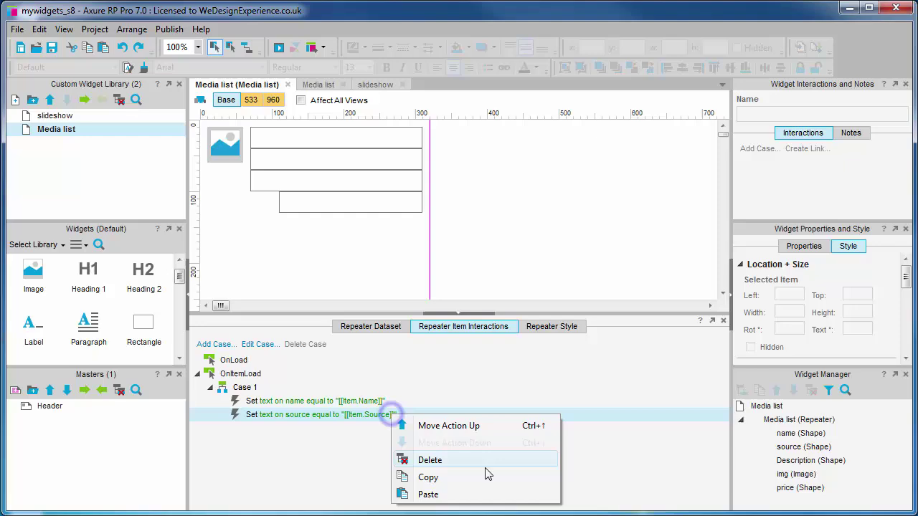
{"action": "left_click", "coordinate": [485, 494]}
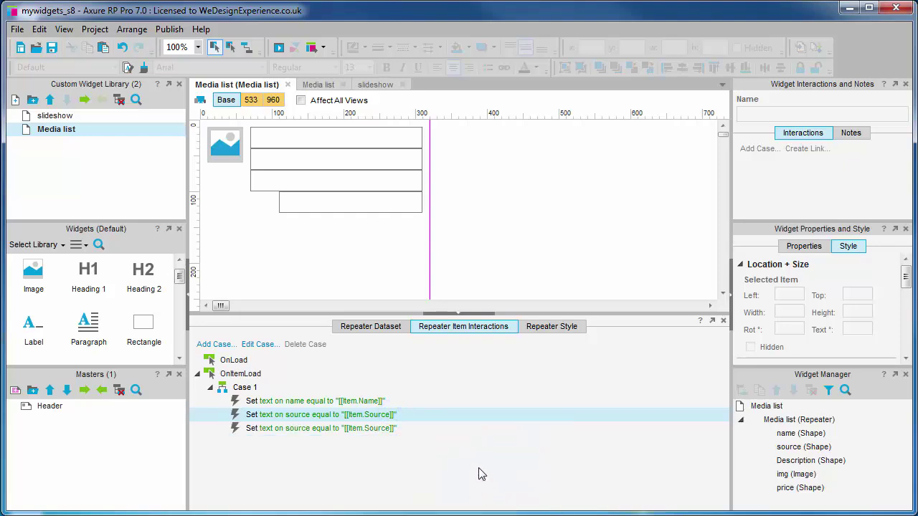
- Retarget the duplicated action from source to the Description shape and open its text value
{"action": "double_click", "coordinate": [392, 429]}
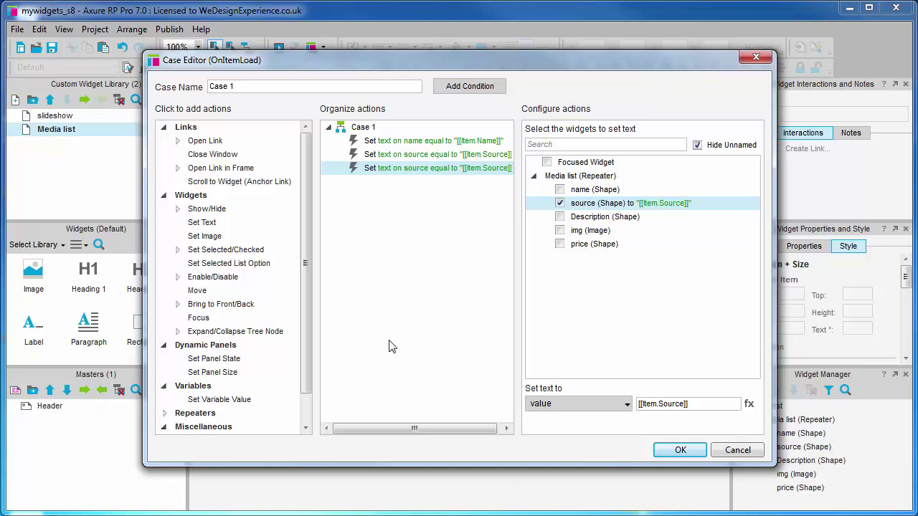
{"action": "left_click", "coordinate": [559, 204]}
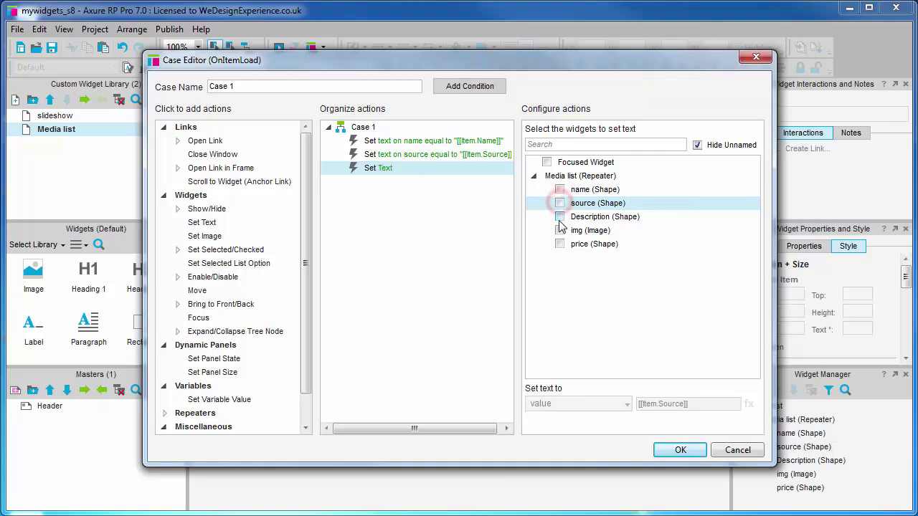
{"action": "left_click", "coordinate": [560, 216]}
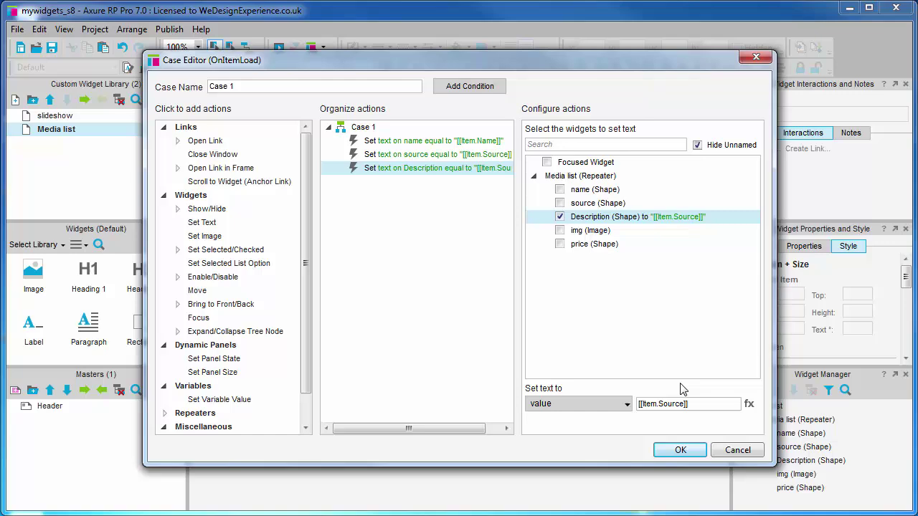
{"action": "left_click", "coordinate": [748, 405]}
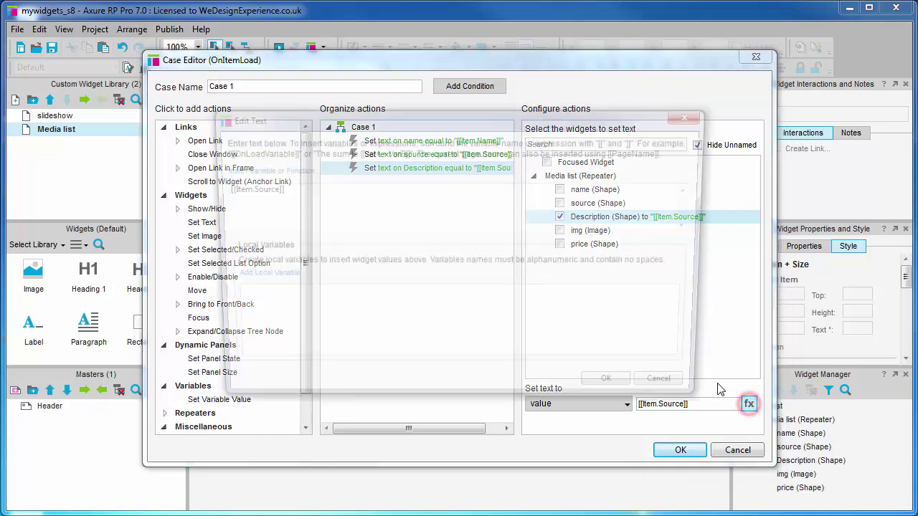
- Replace Item.Source with [[Item.Description]] and confirm the case
{"action": "left_click_drag", "start_coordinate": [298, 190], "coordinate": [195, 175]}
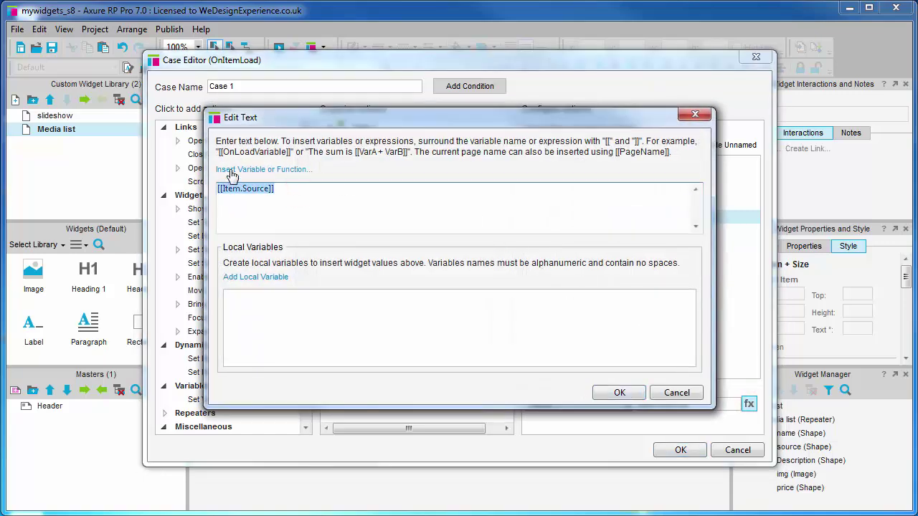
{"action": "key", "text": "Delete"}
{"action": "left_click", "coordinate": [239, 170]}
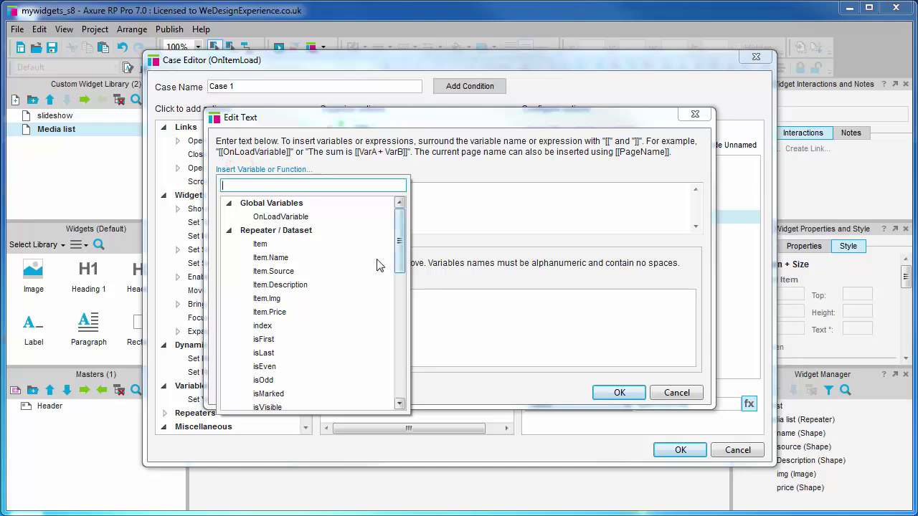
{"action": "left_click", "coordinate": [307, 285]}
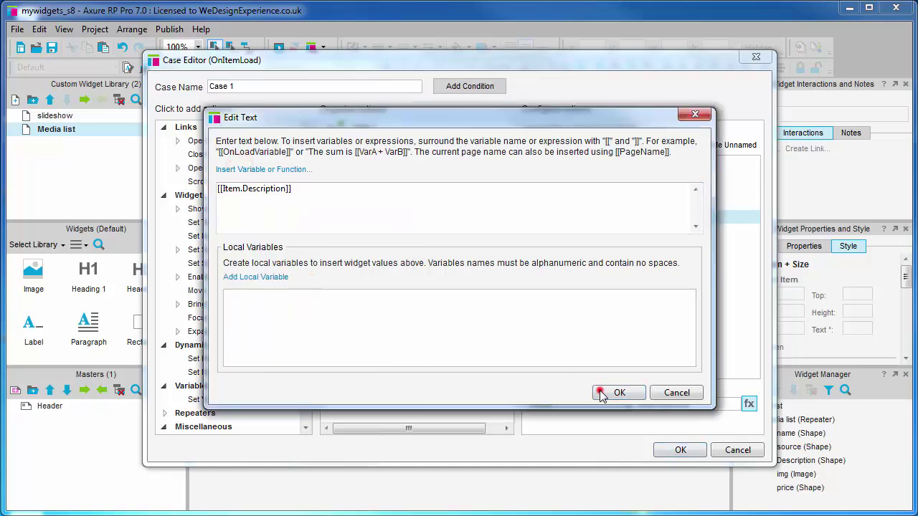
{"action": "left_click", "coordinate": [618, 392]}
{"action": "left_click", "coordinate": [679, 450]}
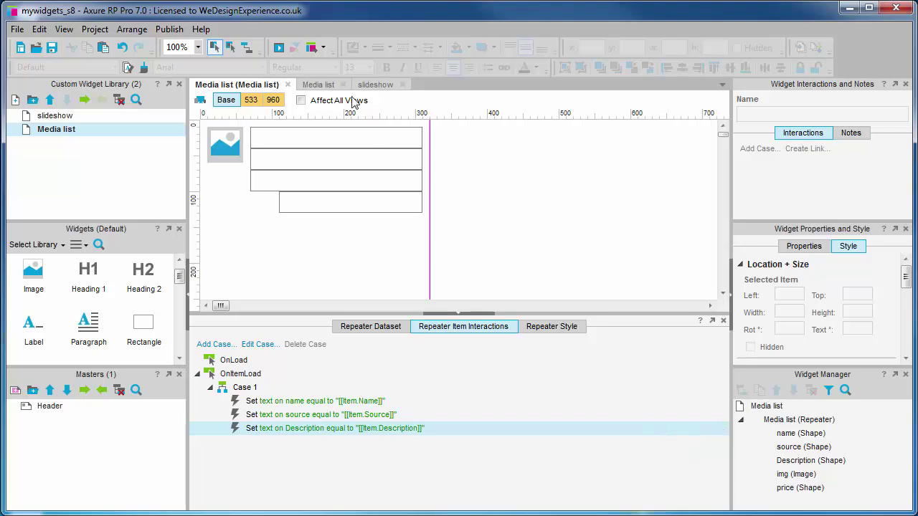
{"action": "left_click", "coordinate": [315, 84]}
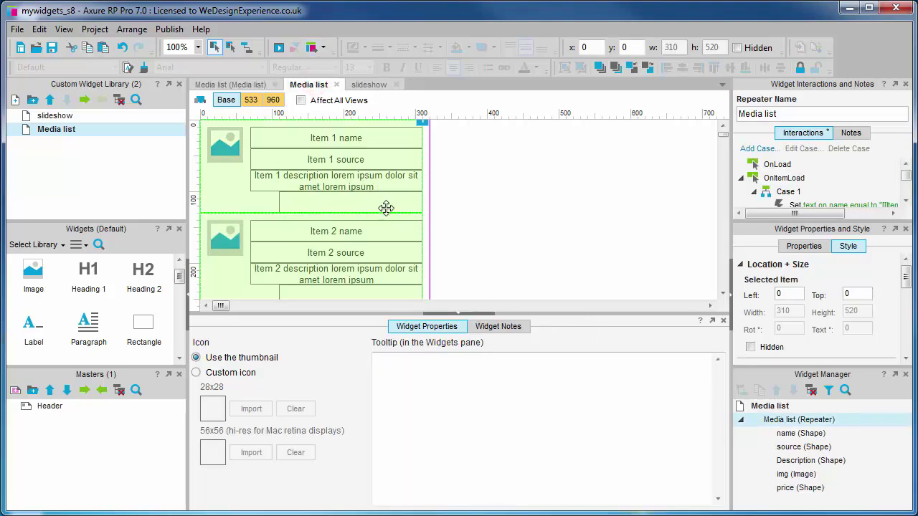
{"action": "left_click", "coordinate": [235, 85]}
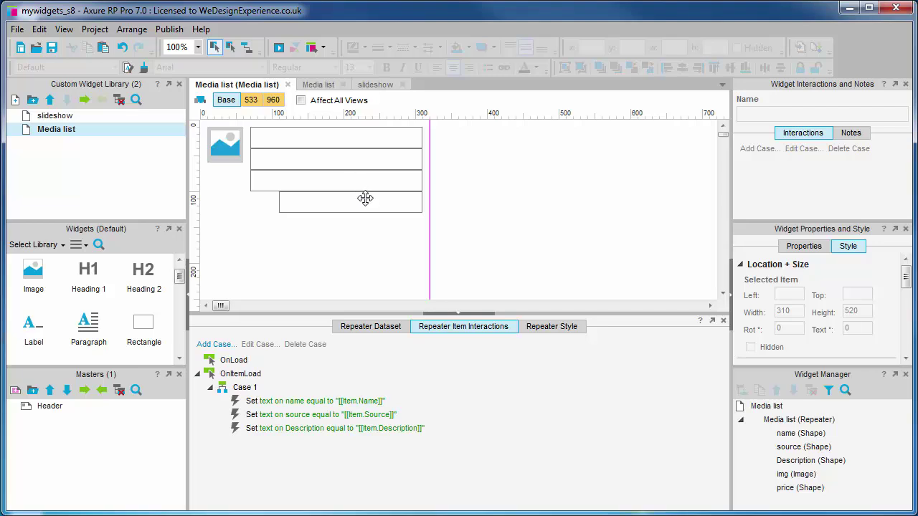
- Duplicate the Description text action with copy and paste
{"action": "left_click", "coordinate": [365, 199]}
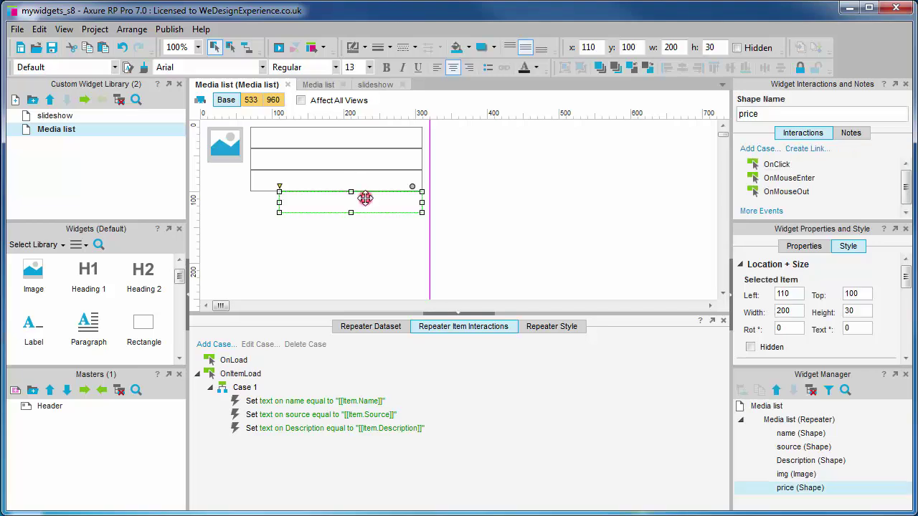
{"action": "left_click", "coordinate": [397, 428]}
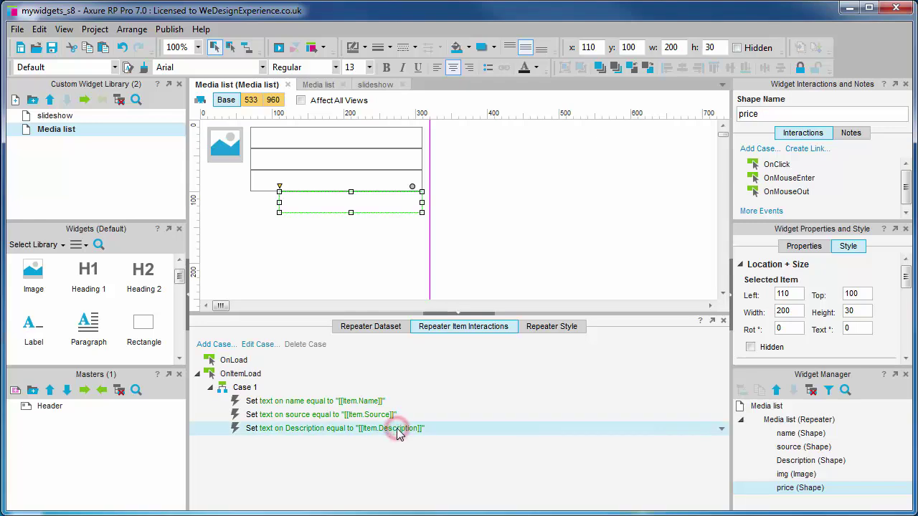
{"action": "right_click", "coordinate": [398, 430]}
{"action": "left_click", "coordinate": [437, 491]}
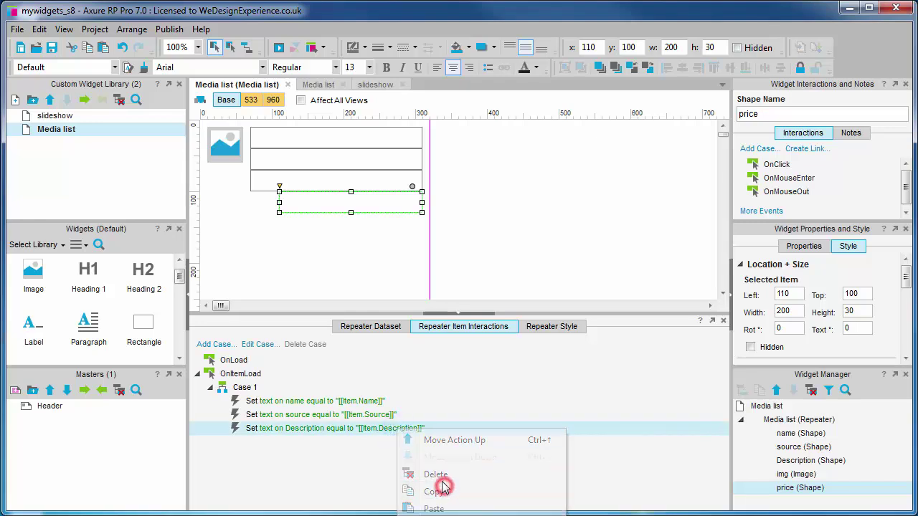
{"action": "right_click", "coordinate": [391, 428]}
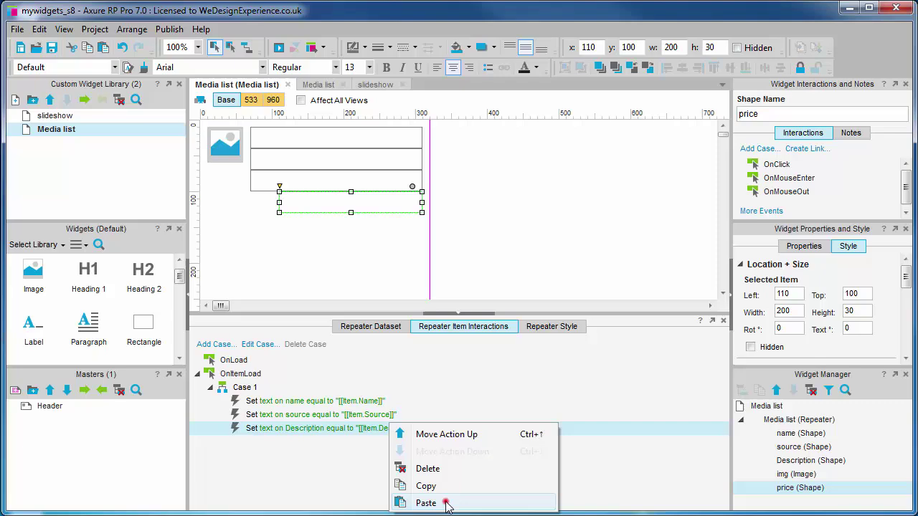
{"action": "left_click", "coordinate": [445, 503]}
- Retarget the new action from Description to the price shape and open its text value
{"action": "double_click", "coordinate": [410, 442]}
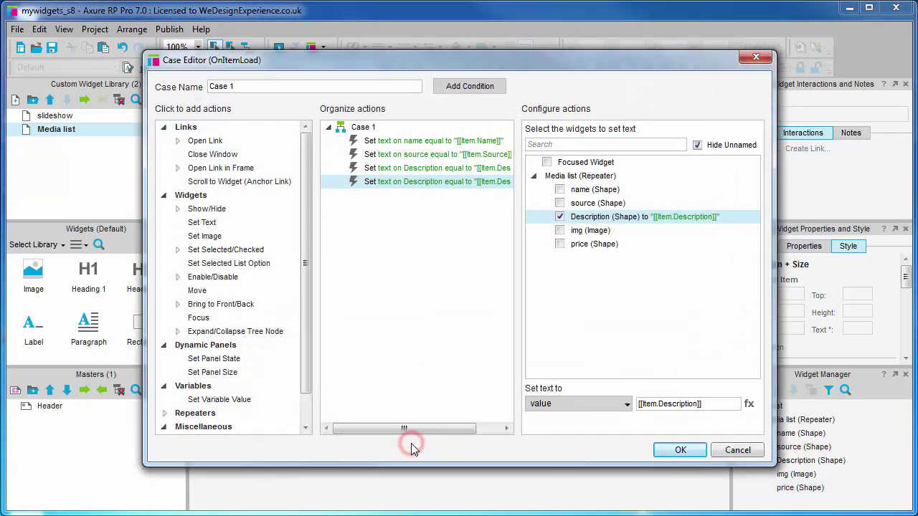
{"action": "left_click", "coordinate": [559, 217]}
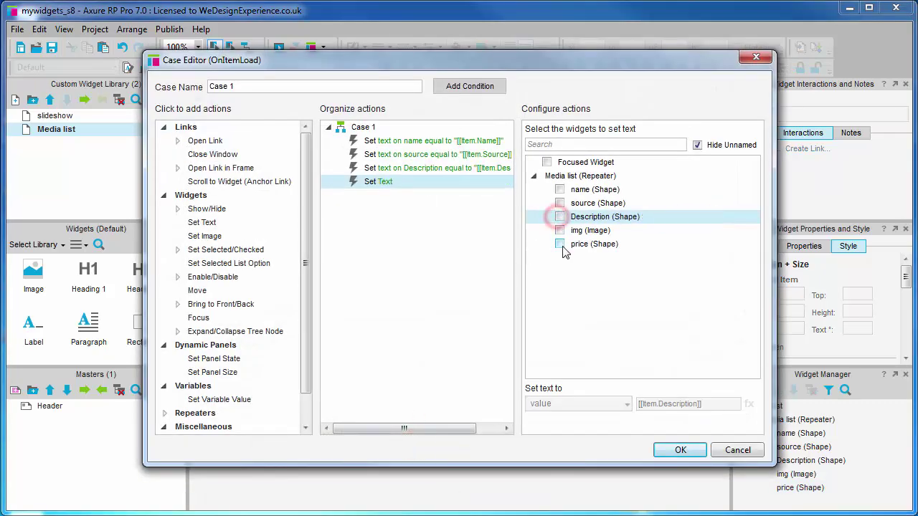
{"action": "left_click", "coordinate": [559, 244]}
{"action": "left_click", "coordinate": [748, 404]}
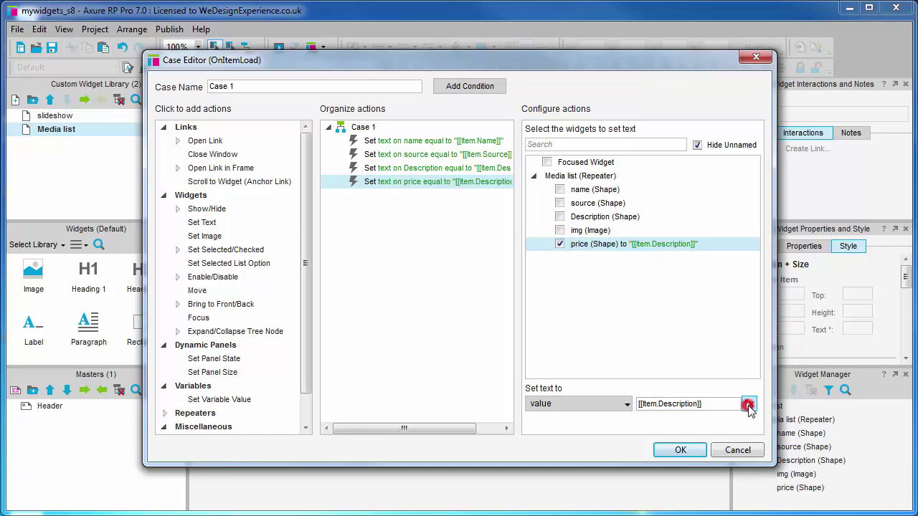
- Replace Item.Description with [[Item.Price]] and confirm the case
{"action": "left_click_drag", "start_coordinate": [314, 205], "coordinate": [243, 180]}
{"action": "key", "text": "BackSpace"}
{"action": "left_click", "coordinate": [253, 169]}
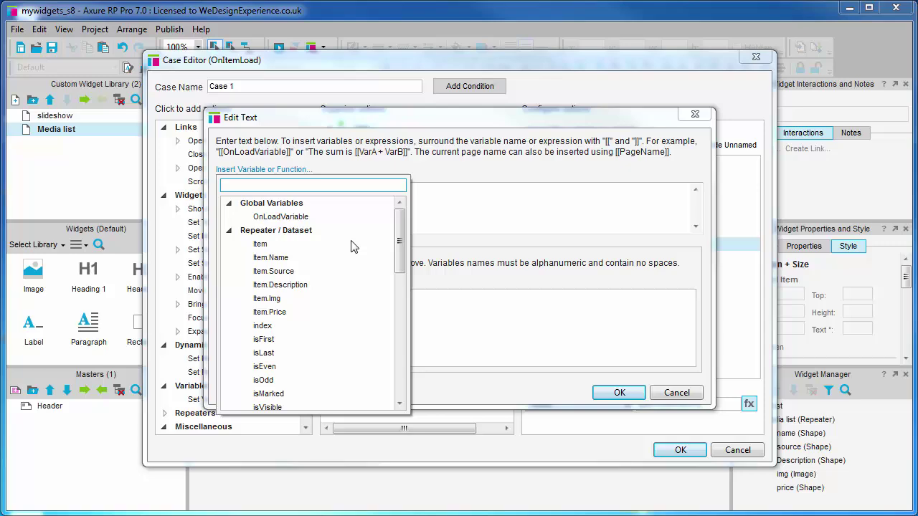
{"action": "left_click", "coordinate": [281, 313]}
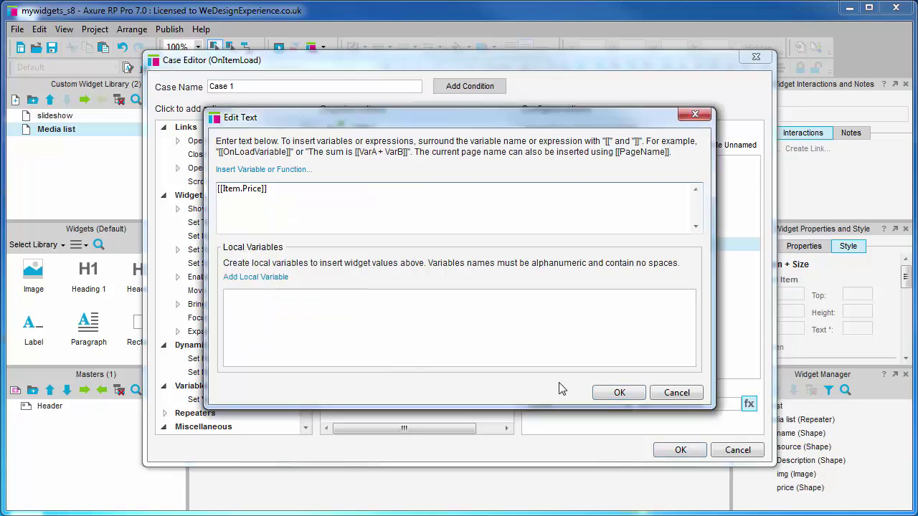
{"action": "left_click", "coordinate": [610, 392]}
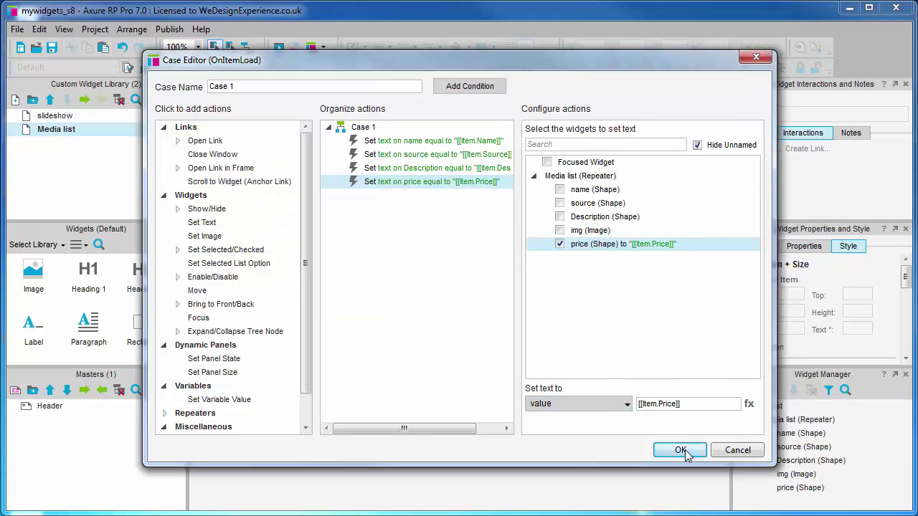
{"action": "left_click", "coordinate": [682, 450]}
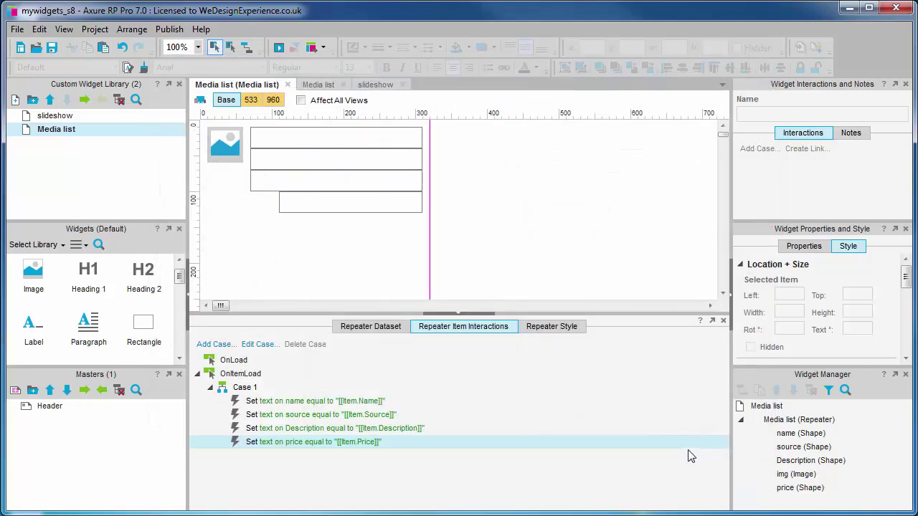
- Preview the Media list page showing each item's name, source, description and price 5.99
{"action": "left_click", "coordinate": [308, 83]}
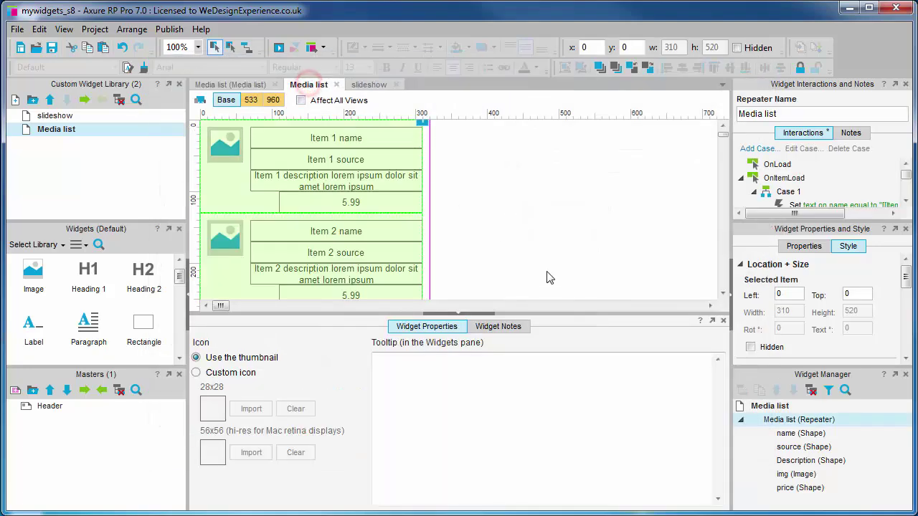